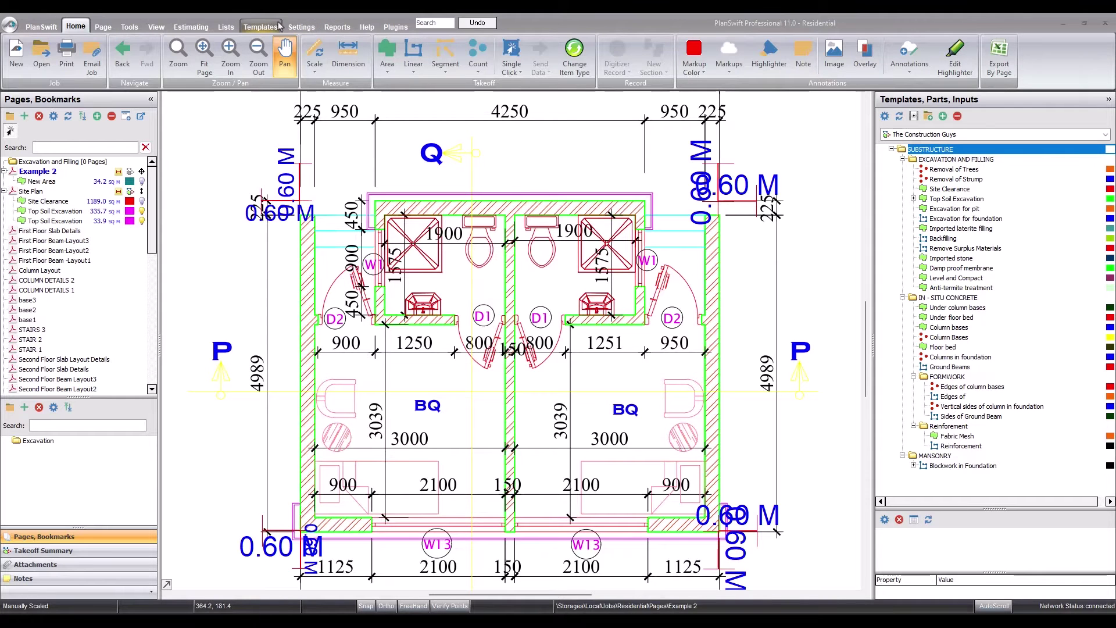
# - Show the Templates tools and select The Construction Guys items from Site Clearance downward
pyautogui.click(279, 27)
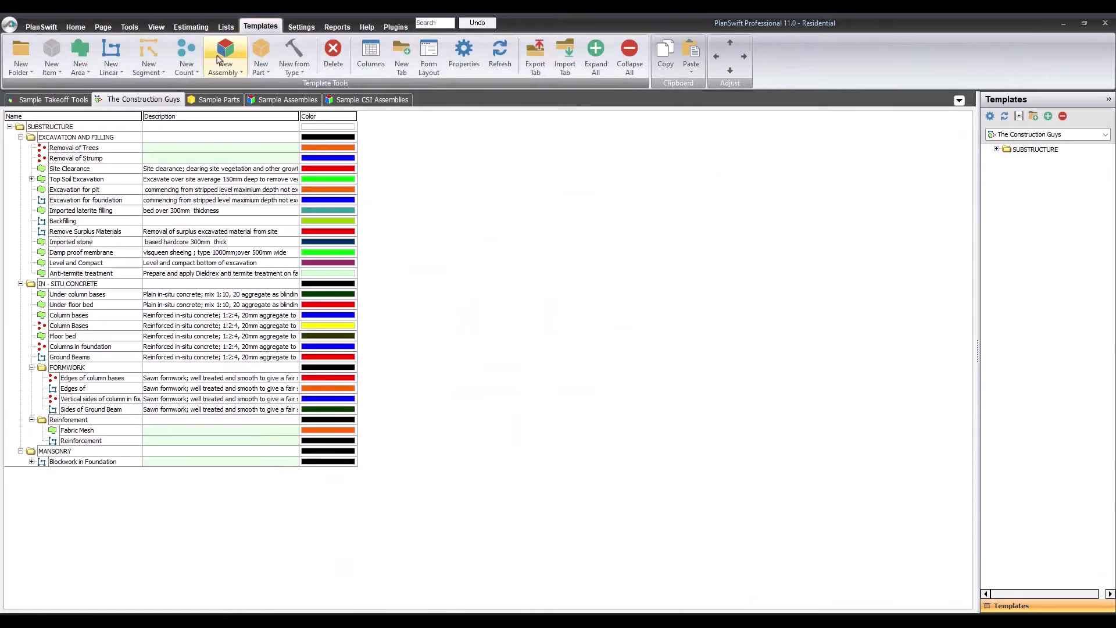
pyautogui.click(207, 171)
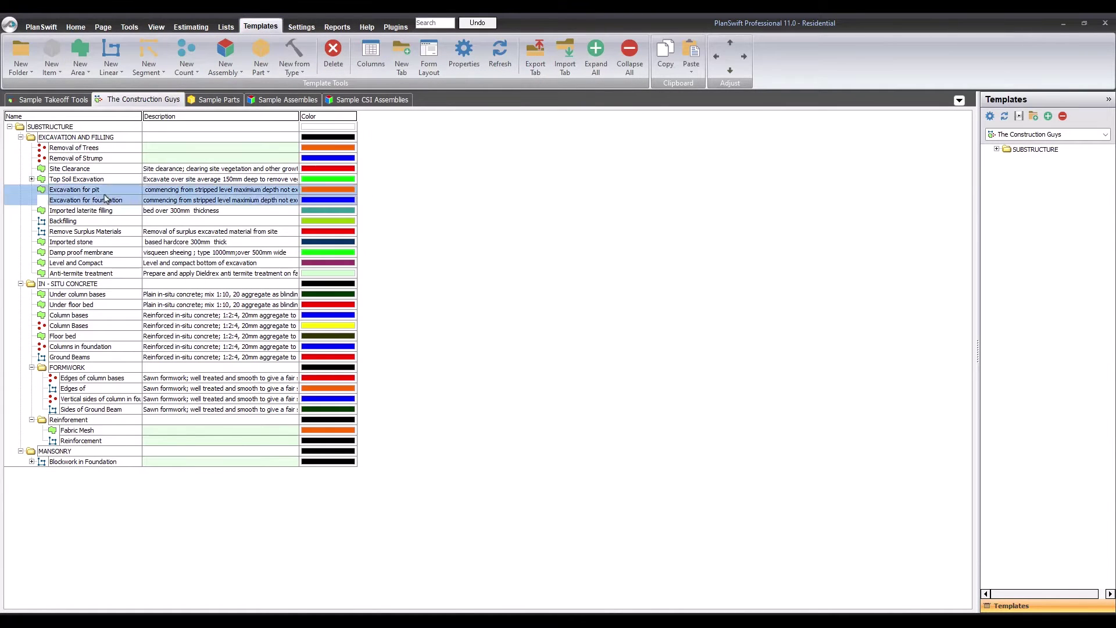
pyautogui.moveTo(208, 170); pyautogui.dragTo(118, 395)
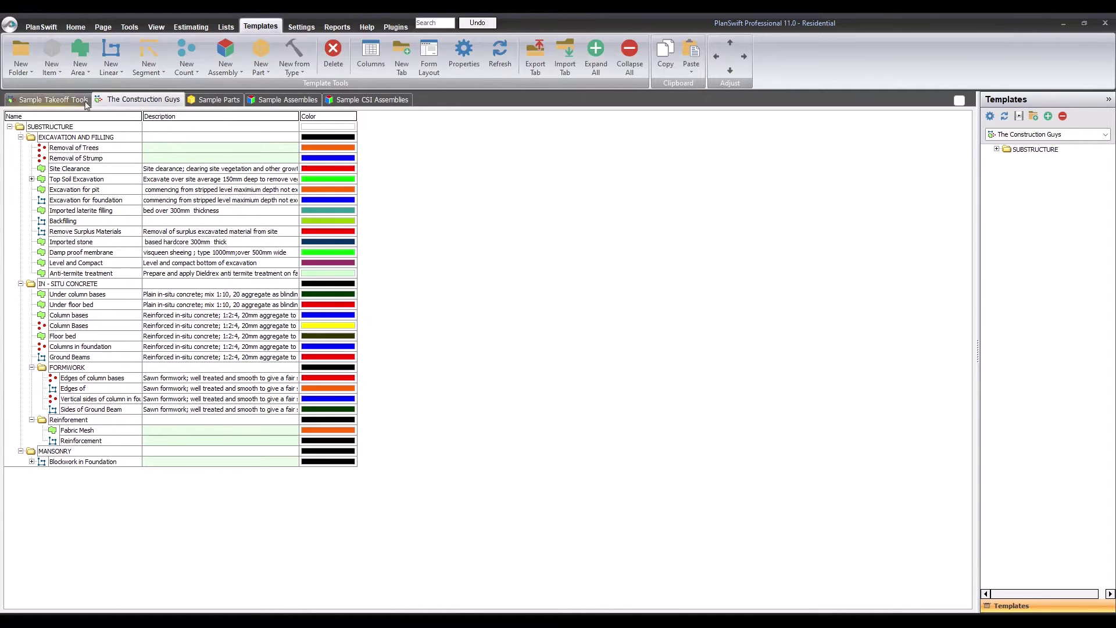
# - Export The Construction Guys tab as a template file named Template in the Youtube folder
pyautogui.rightClick(134, 99)
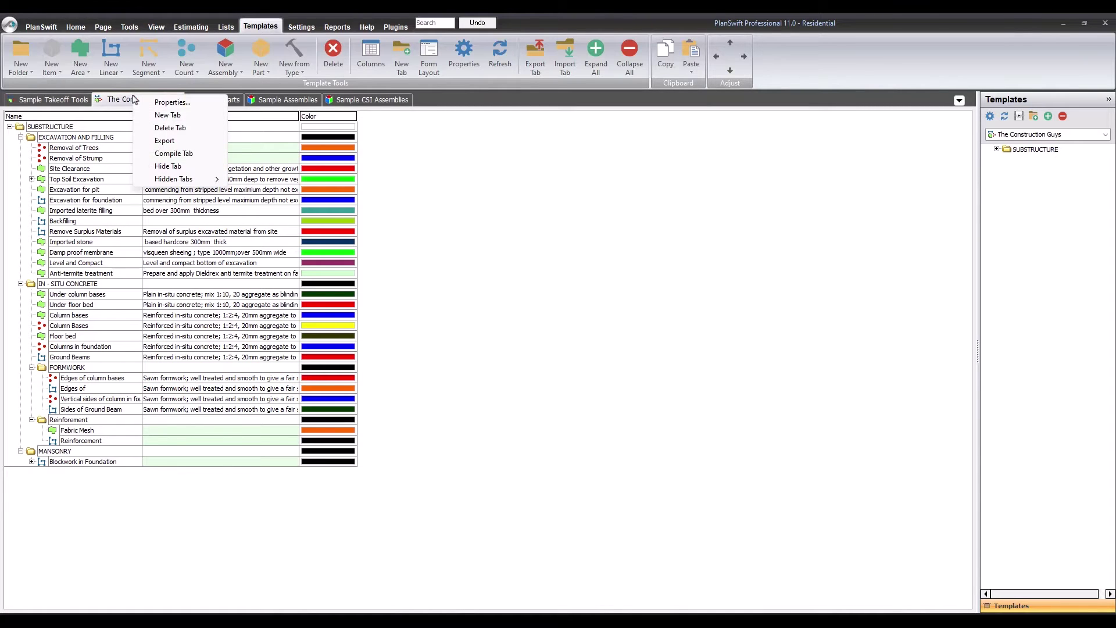
pyautogui.click(164, 141)
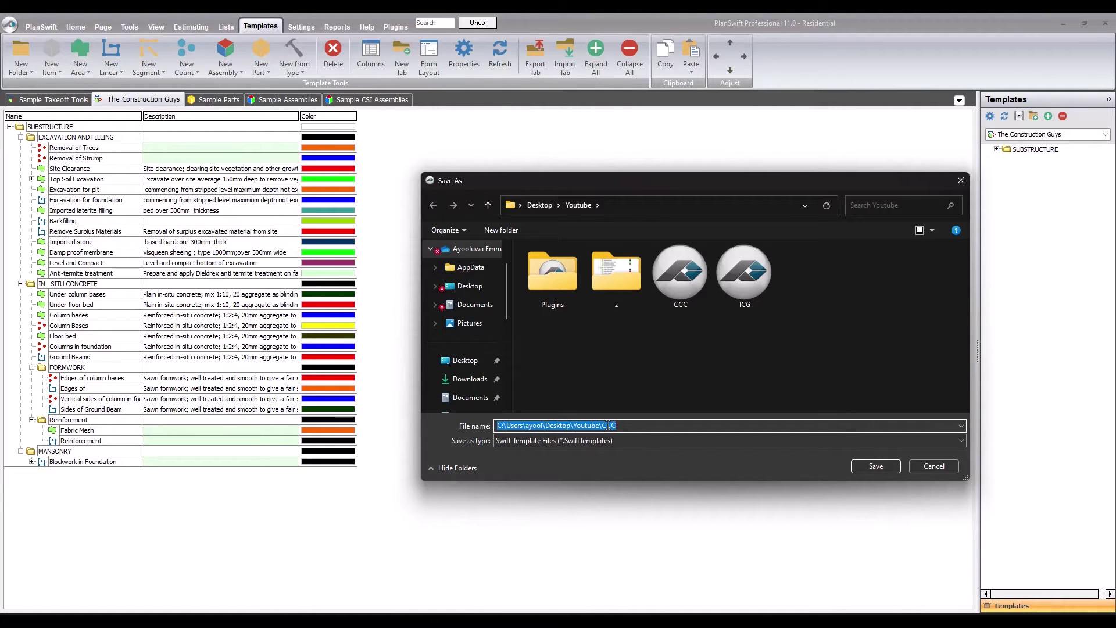
pyautogui.write('Template')
pyautogui.click(876, 466)
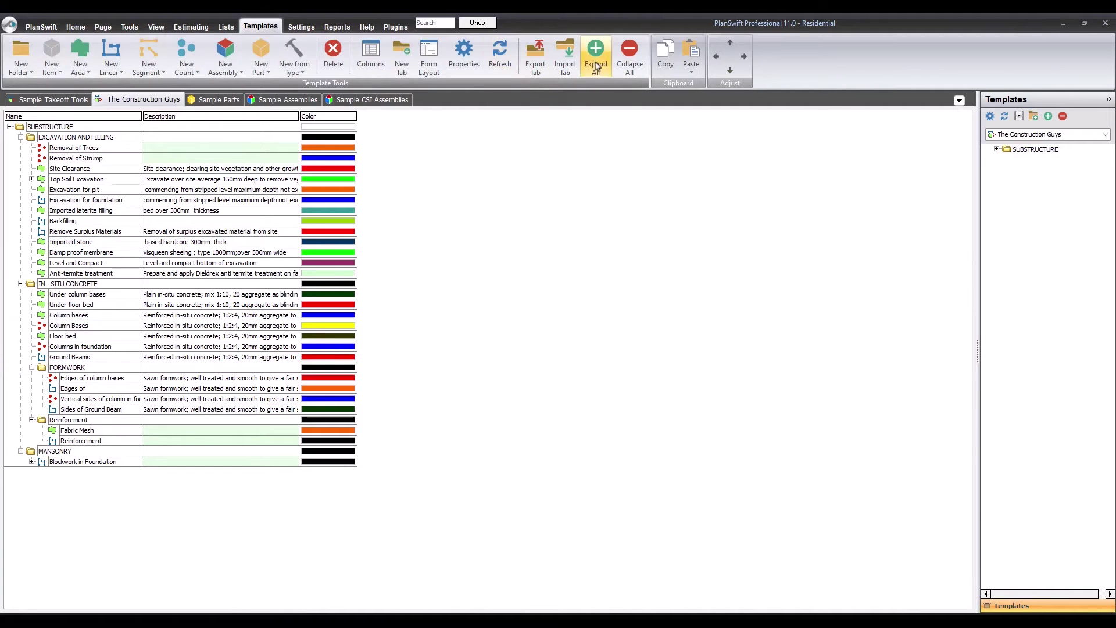
# - Export the tab a second time as a template file named Custom
pyautogui.click(533, 63)
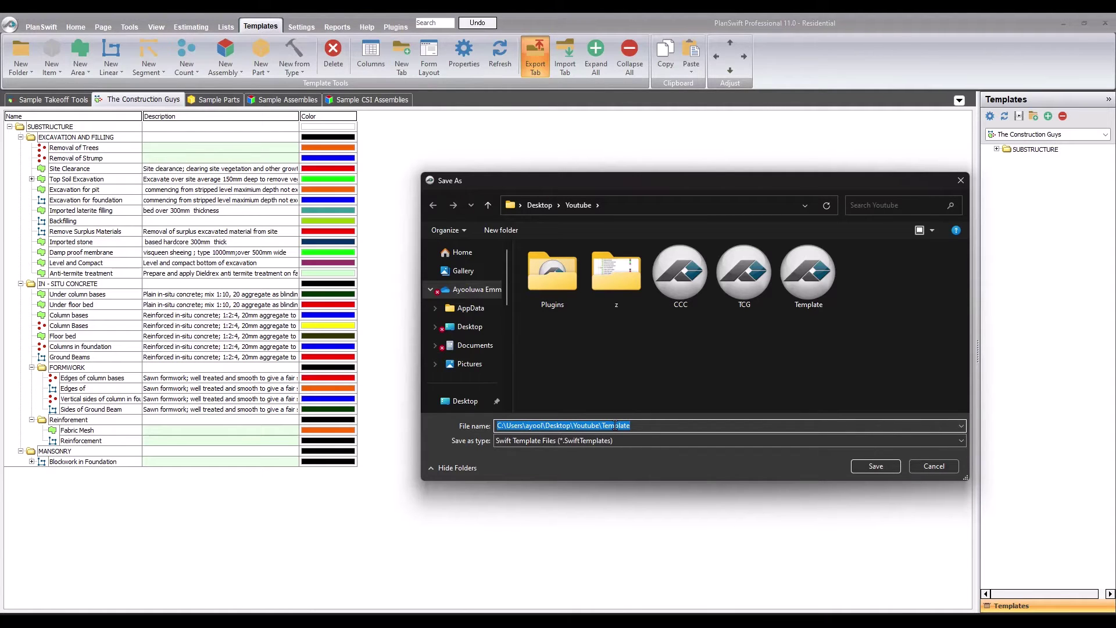
pyautogui.write('Cus')
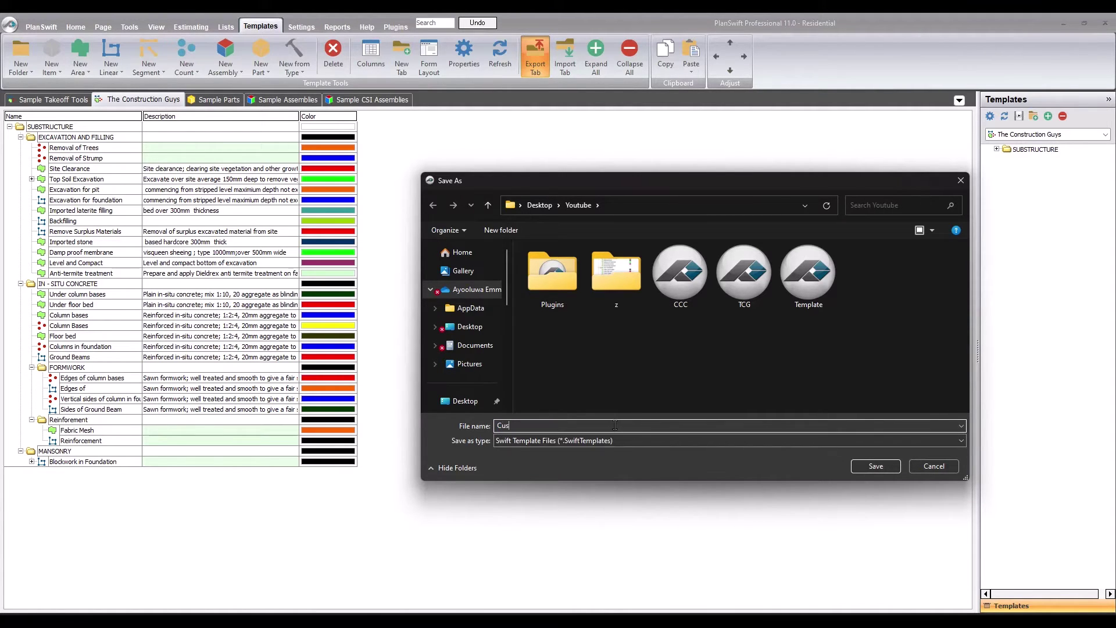
pyautogui.write('tom')
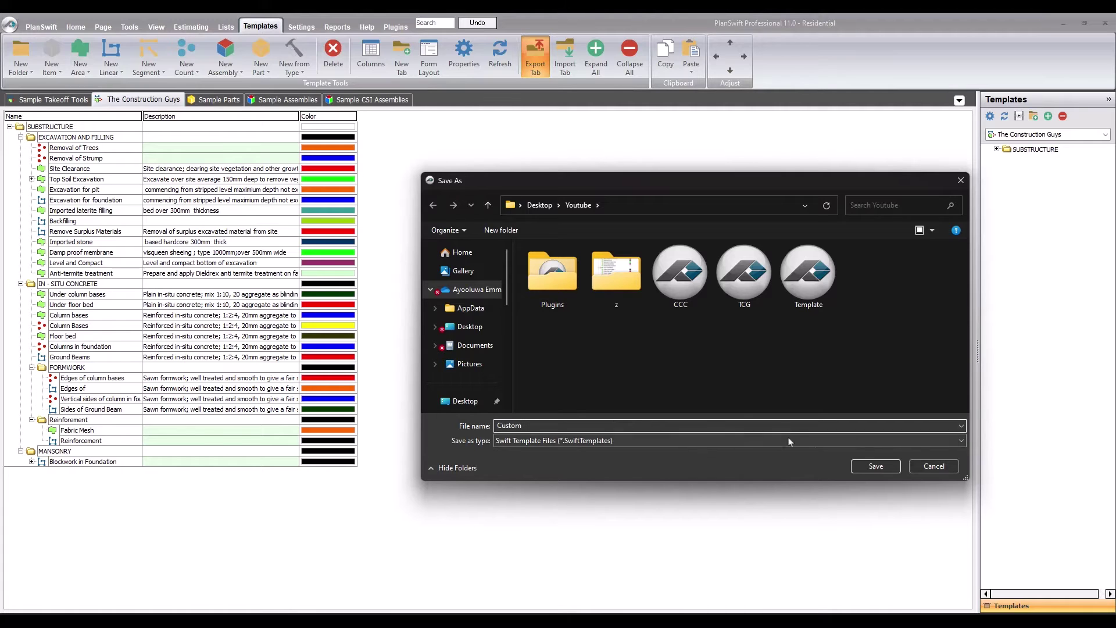
pyautogui.click(876, 468)
pyautogui.click(236, 328)
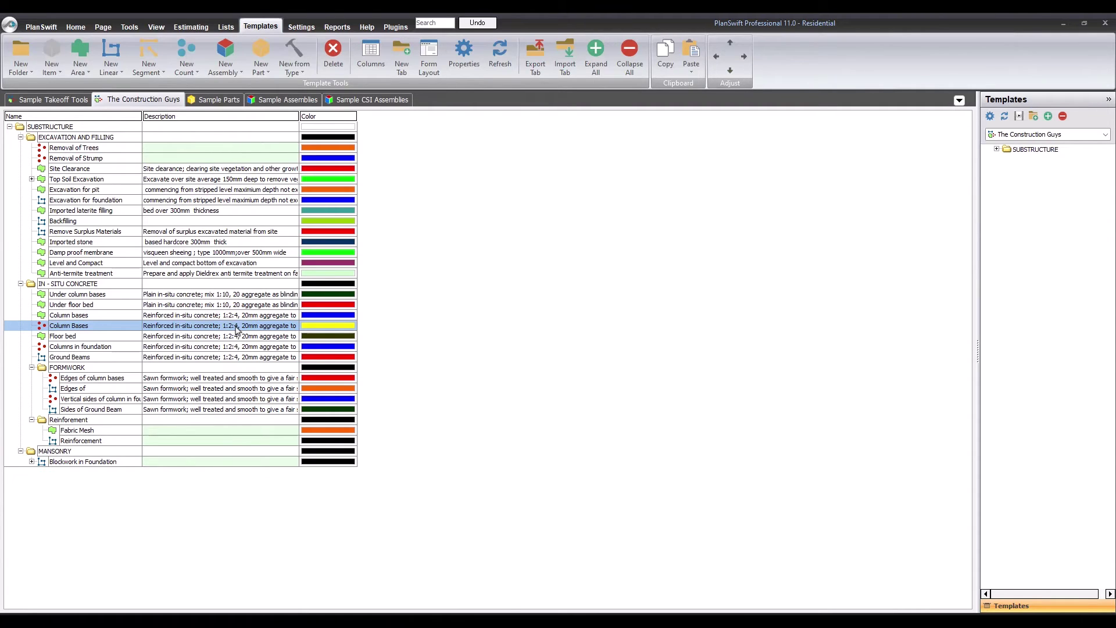
# - Start importing a template tab, choosing the Template file
pyautogui.click(567, 55)
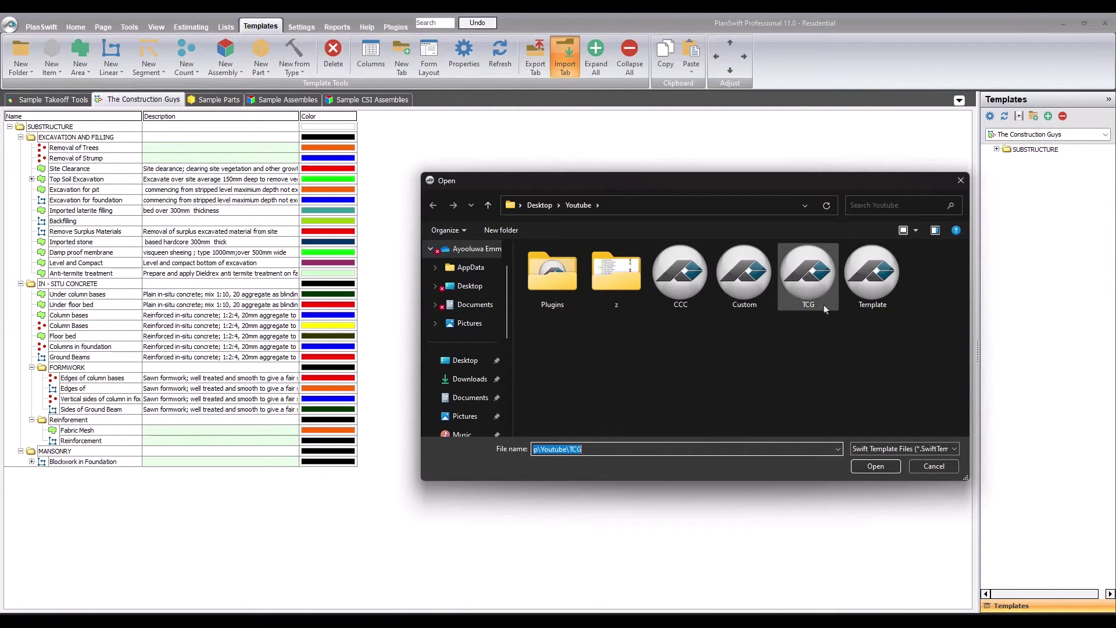
pyautogui.click(879, 280)
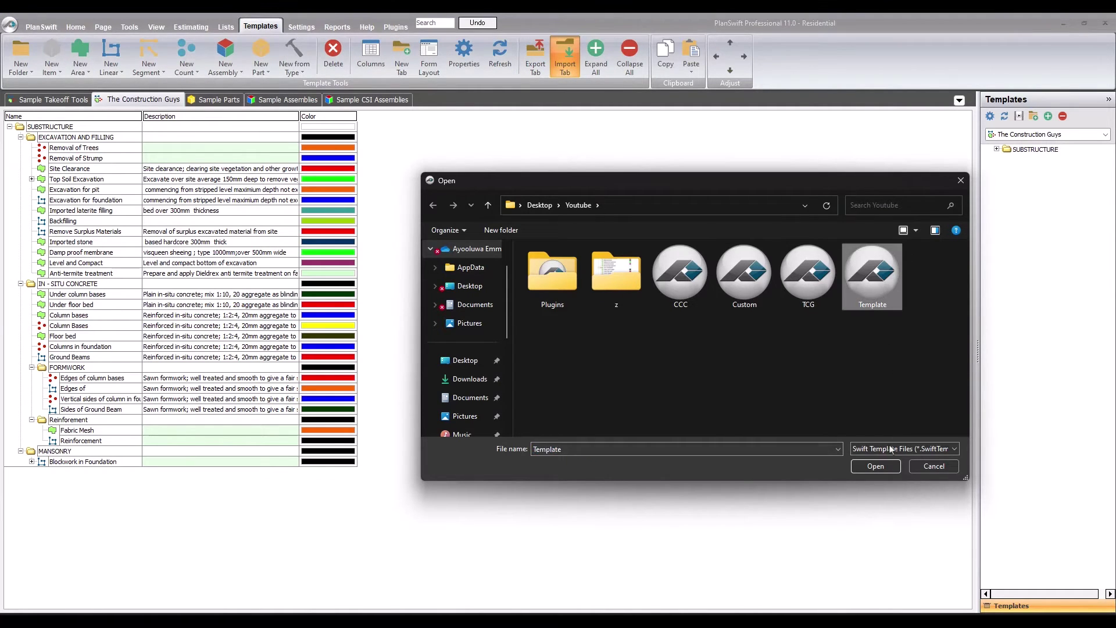
pyautogui.click(876, 467)
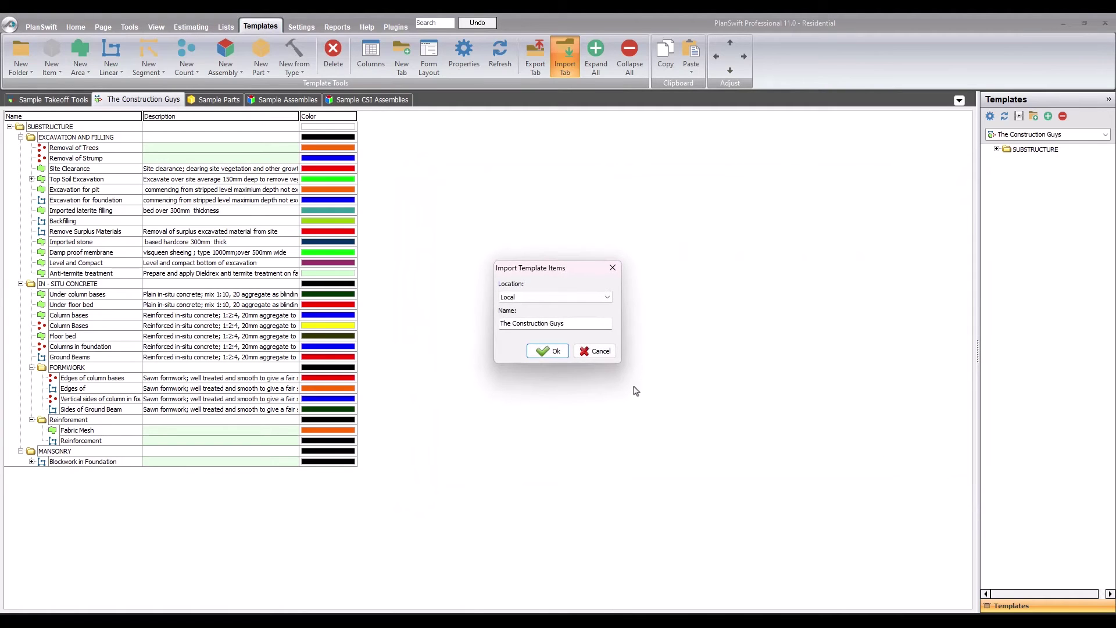
# - Import the Template file as a new local tab named TCG
pyautogui.moveTo(582, 324); pyautogui.dragTo(480, 326)
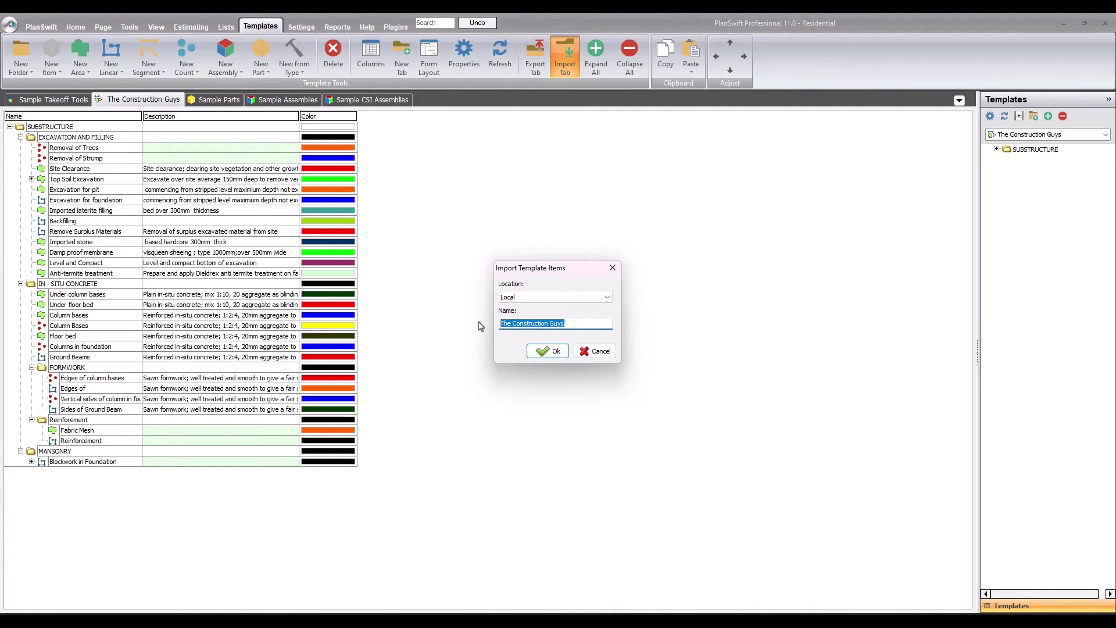
pyautogui.write('TCG')
pyautogui.click(550, 352)
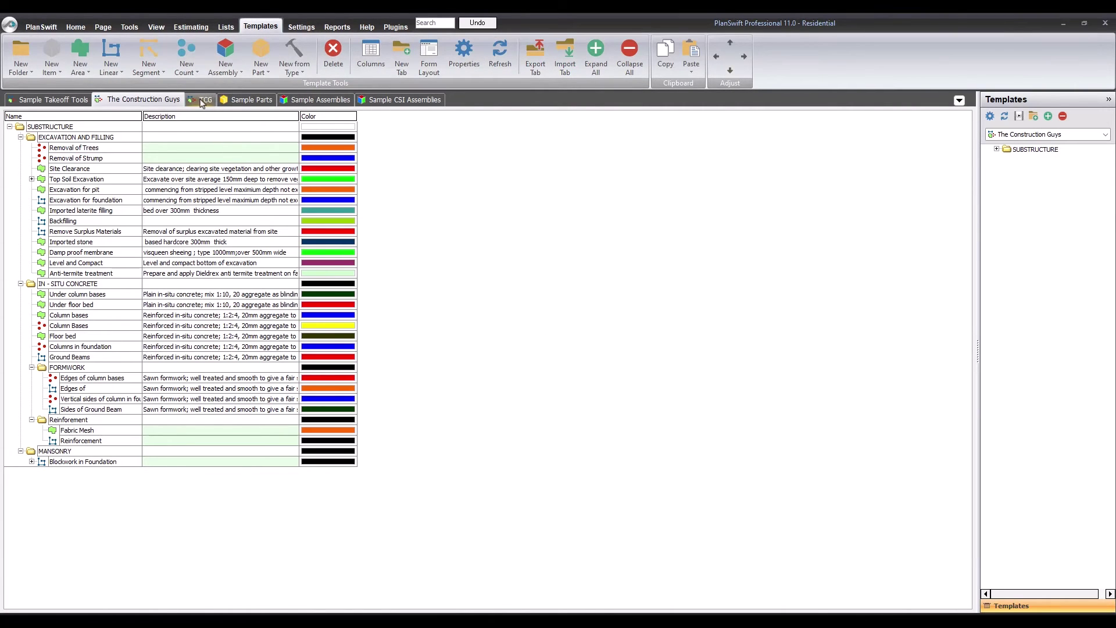
# - On the TCG tab, expand SUBSTRUCTURE, EXCAVATION AND FILLING, Top Soil Excavation and IN - SITU CONCRETE
pyautogui.click(202, 100)
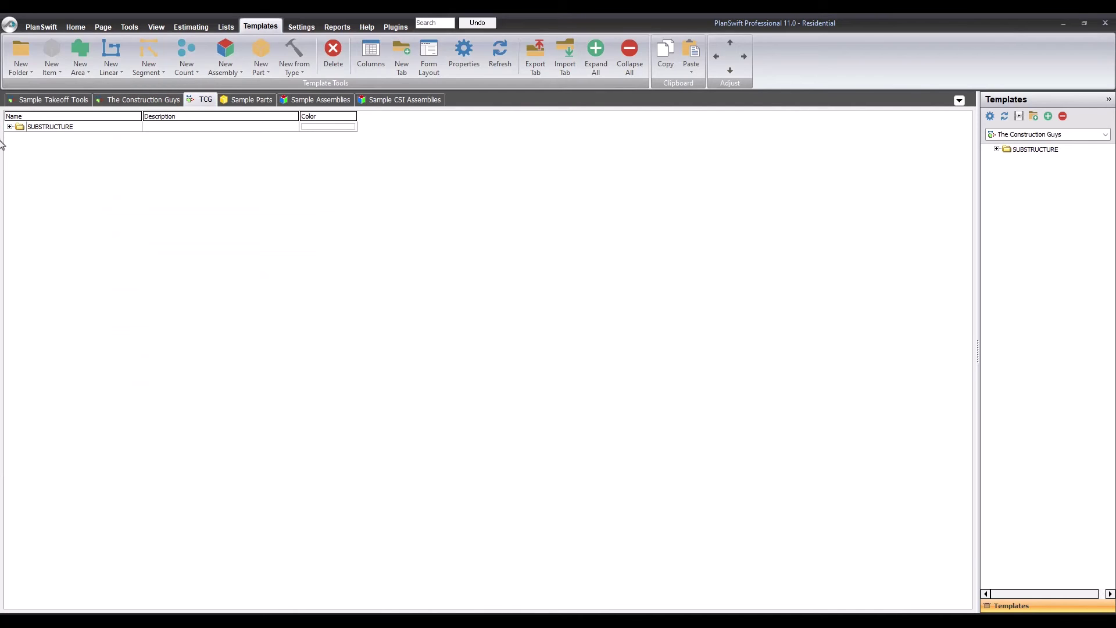
pyautogui.click(13, 128)
pyautogui.click(26, 138)
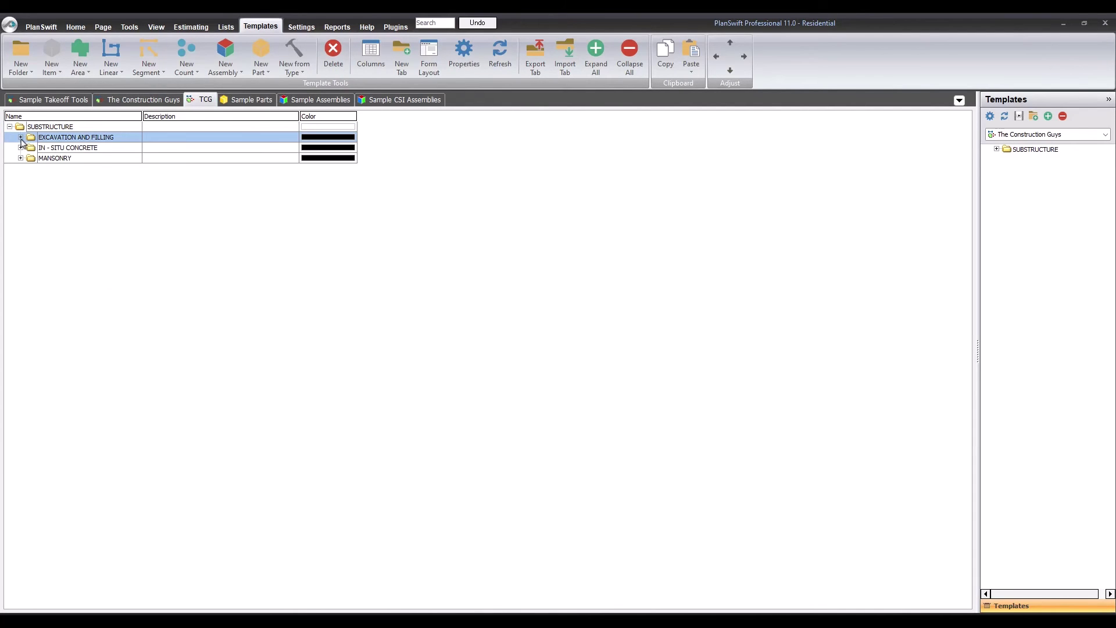
pyautogui.click(35, 168)
pyautogui.click(35, 191)
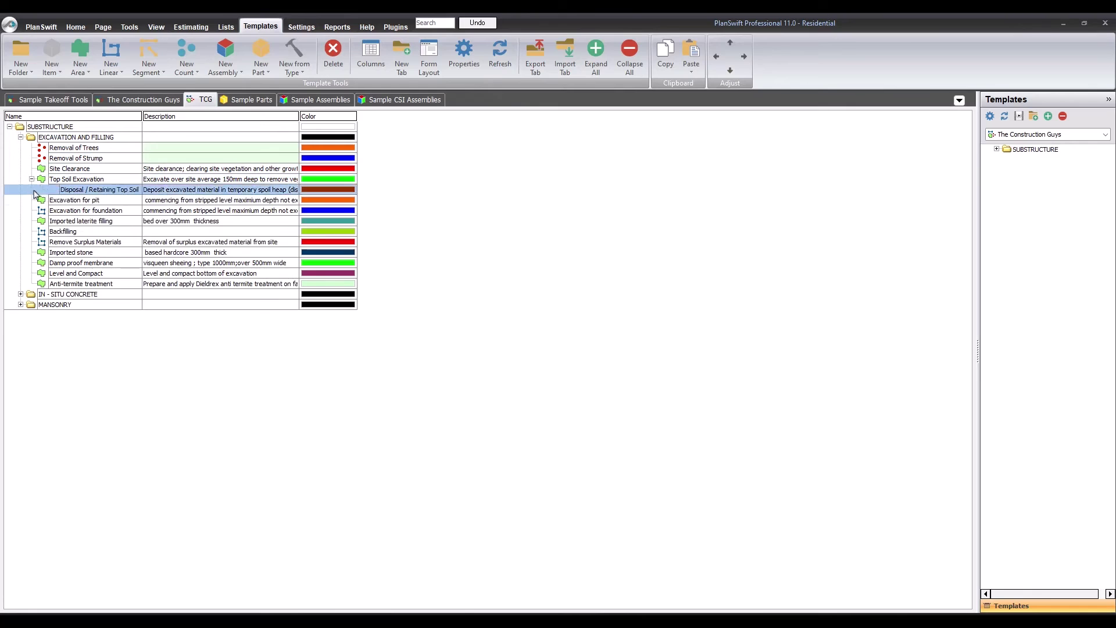
pyautogui.click(31, 294)
pyautogui.click(27, 358)
# - Expand FORMWORK, Reinforcement and MANSONRY, then return to The Construction Guys tab
pyautogui.click(37, 379)
pyautogui.click(38, 431)
pyautogui.click(39, 461)
pyautogui.click(20, 461)
pyautogui.click(64, 452)
pyautogui.click(49, 378)
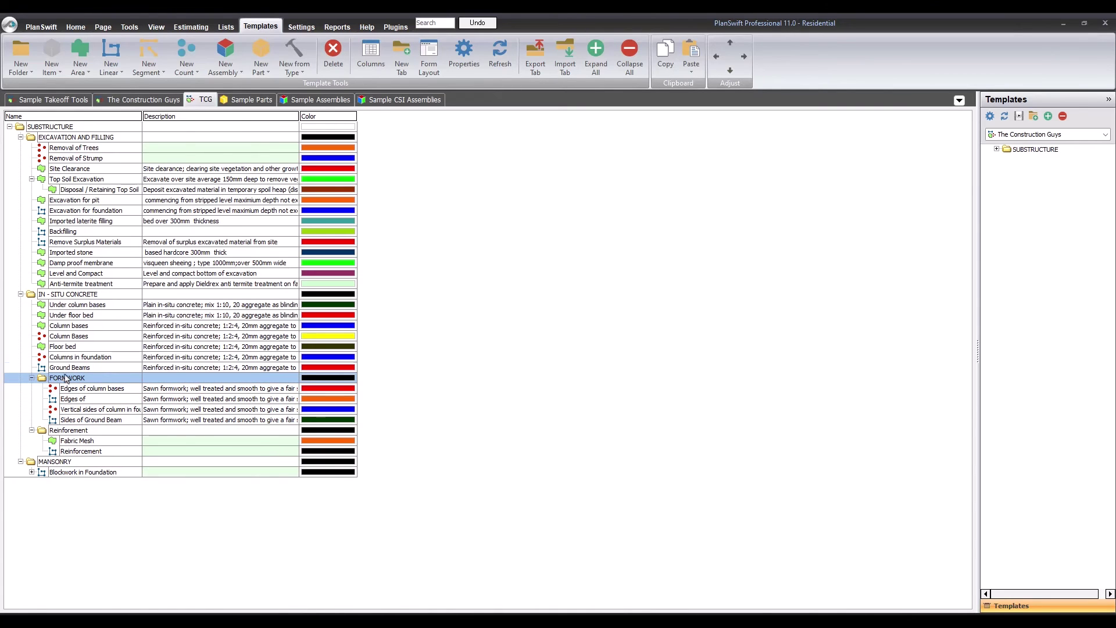
pyautogui.moveTo(49, 378)
pyautogui.mouseDown()
pyautogui.moveTo(80, 222)
pyautogui.moveTo(137, 102)
pyautogui.mouseUp()
pyautogui.click(137, 101)
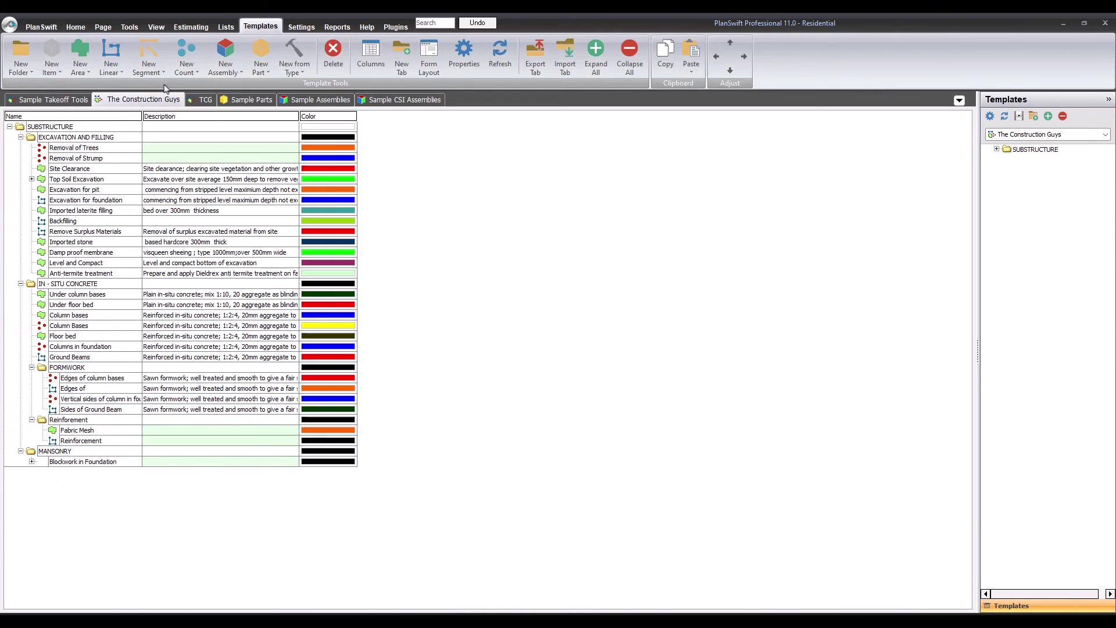
pyautogui.click(203, 102)
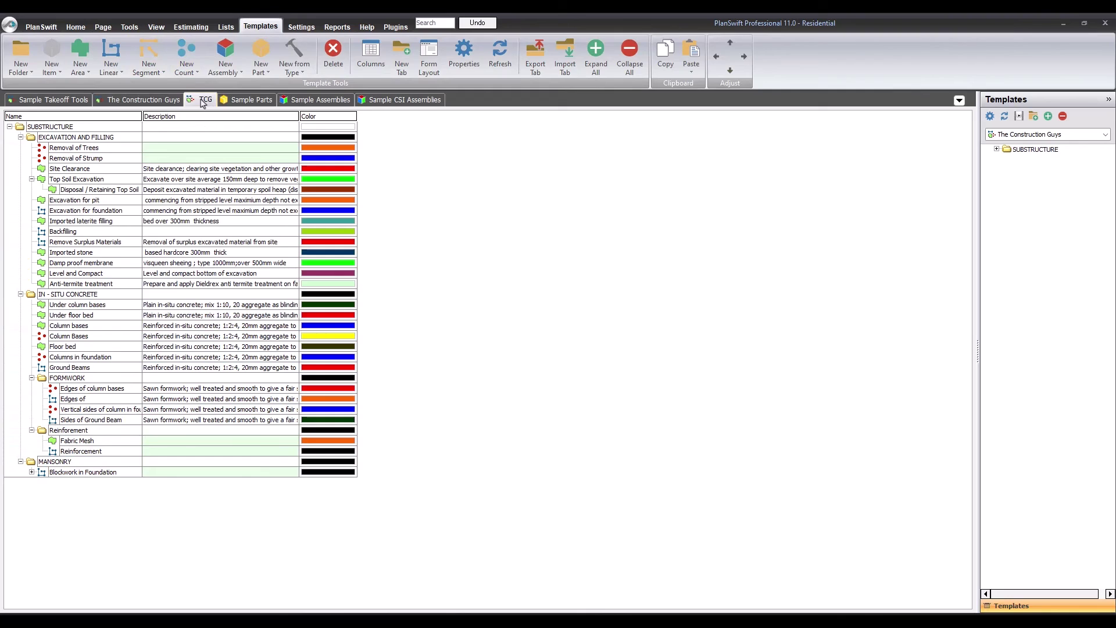